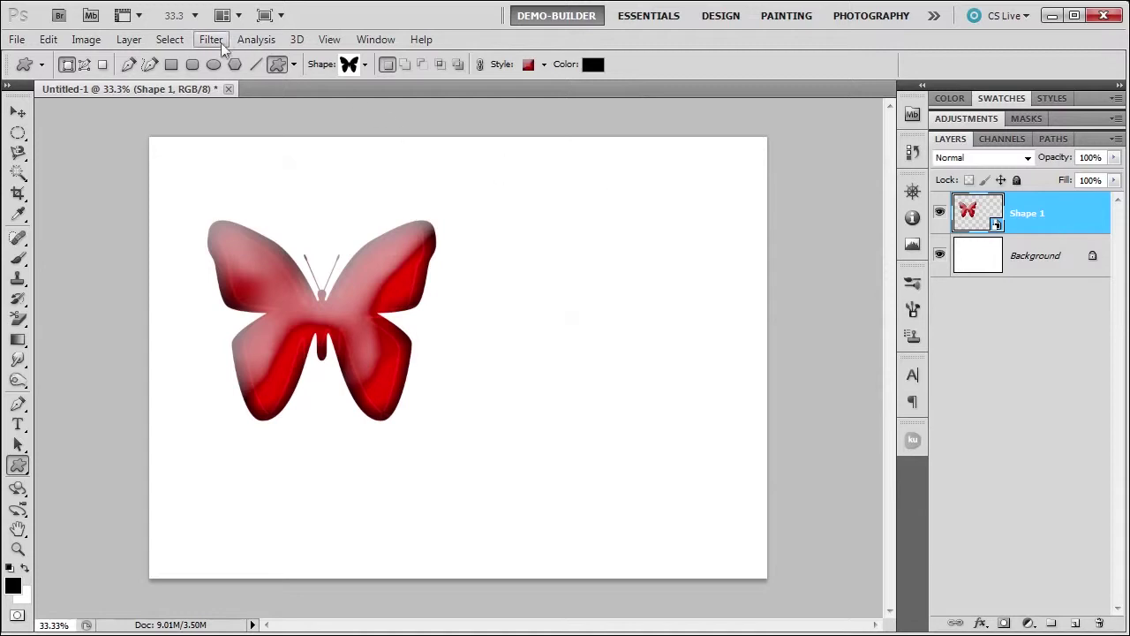
# - Duplicate the red butterfly as an unlinked smart object with New Smart Object via Copy
pyautogui.click(129, 40)
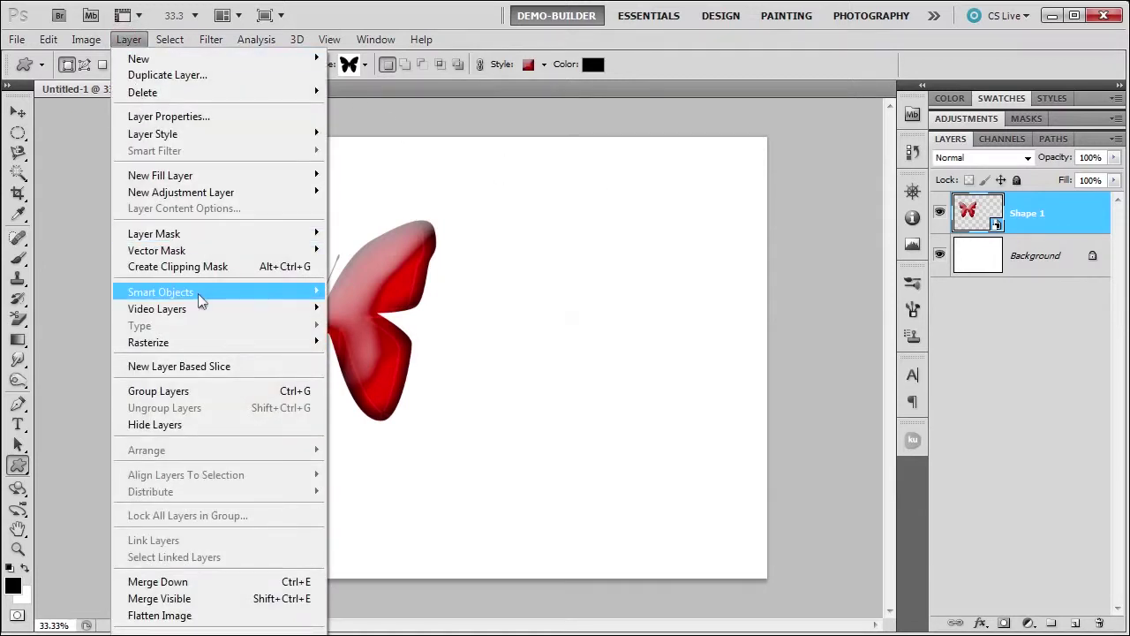
pyautogui.moveTo(201, 301)
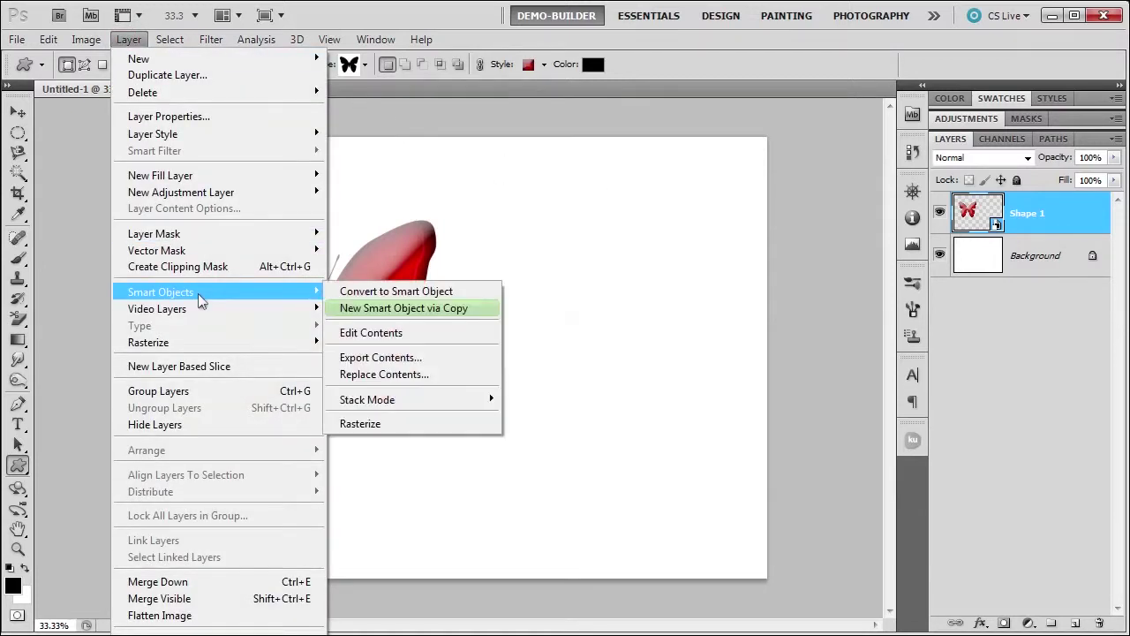
pyautogui.click(369, 308)
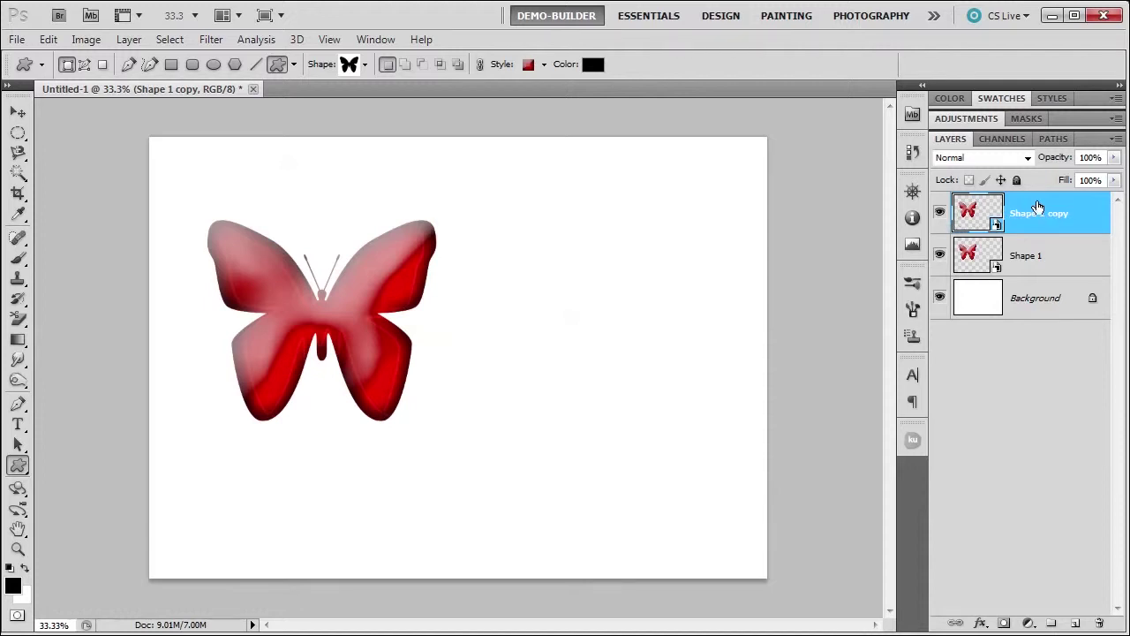
# - Open the Shape 1 copy smart object's contents for editing as Shape 12.psb
pyautogui.rightClick(1081, 206)
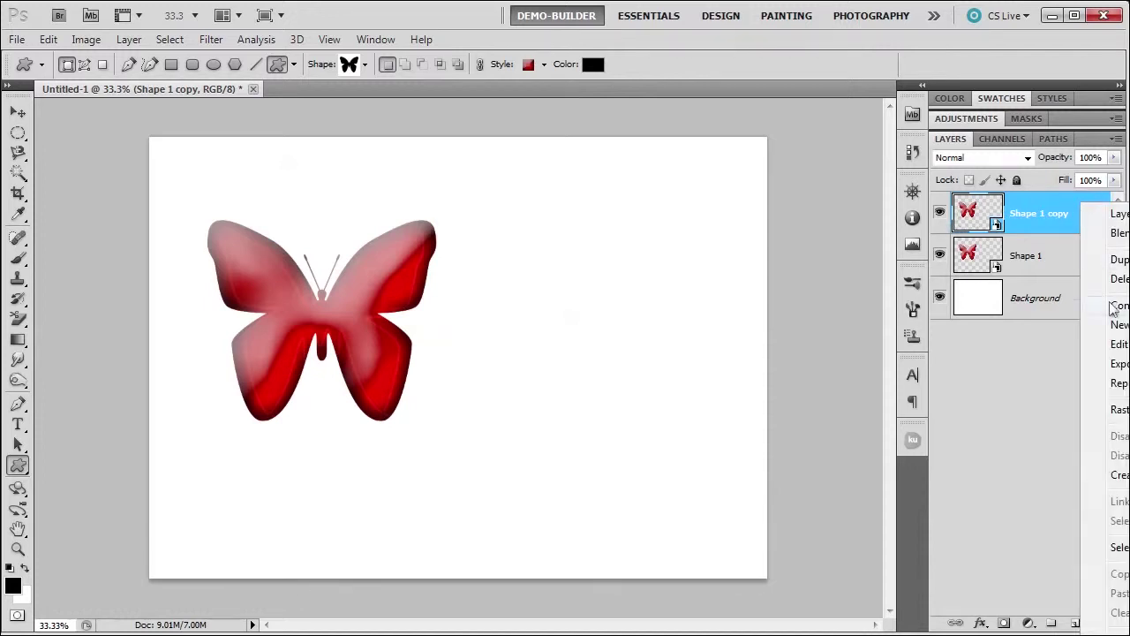
pyautogui.click(1048, 206)
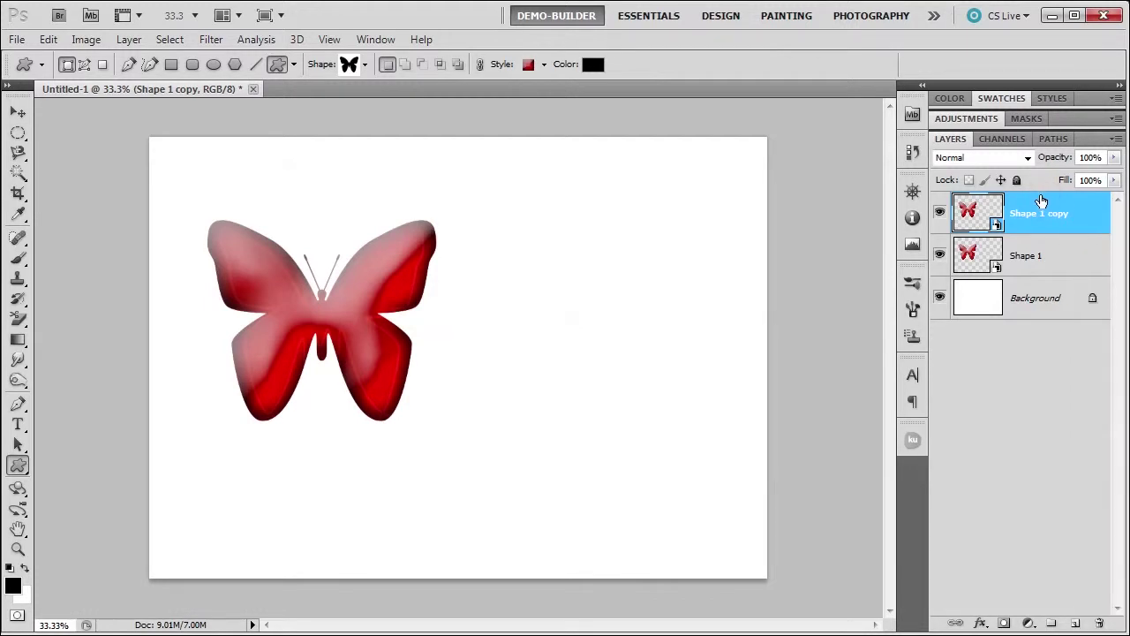
pyautogui.doubleClick(983, 215)
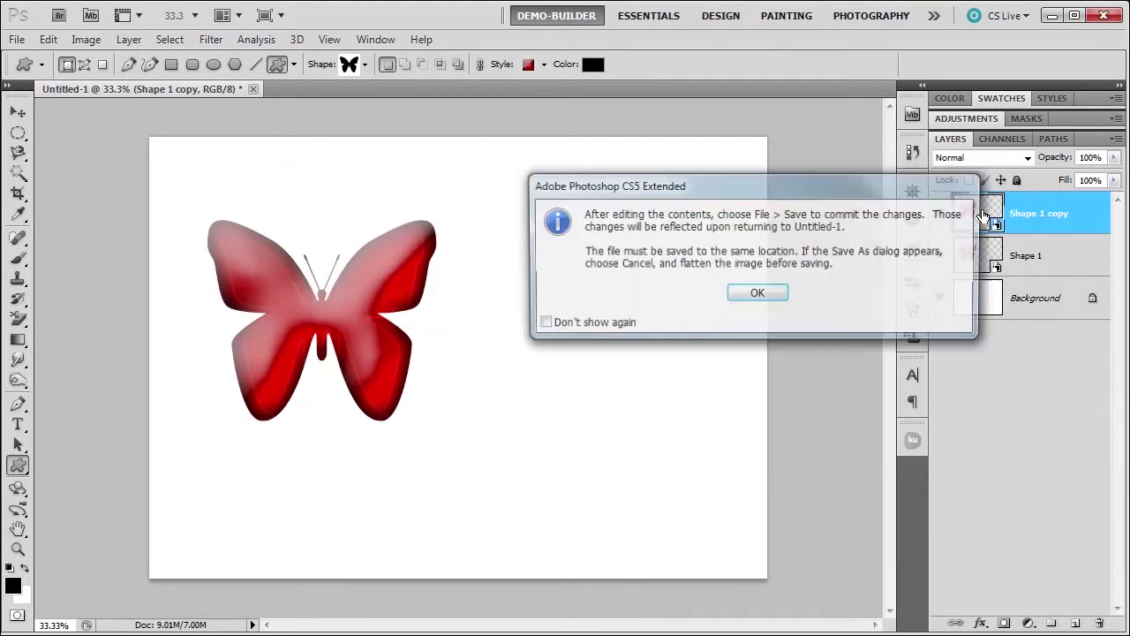
pyautogui.click(764, 294)
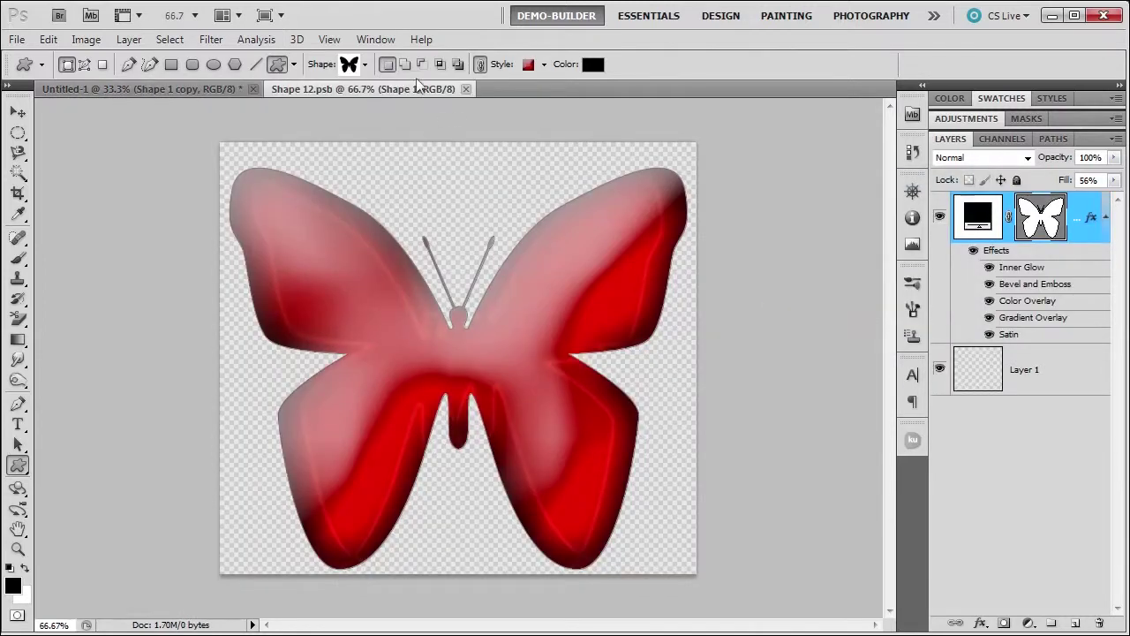
# - Load the Text Effects 2 style library in place of the current styles
pyautogui.click(544, 64)
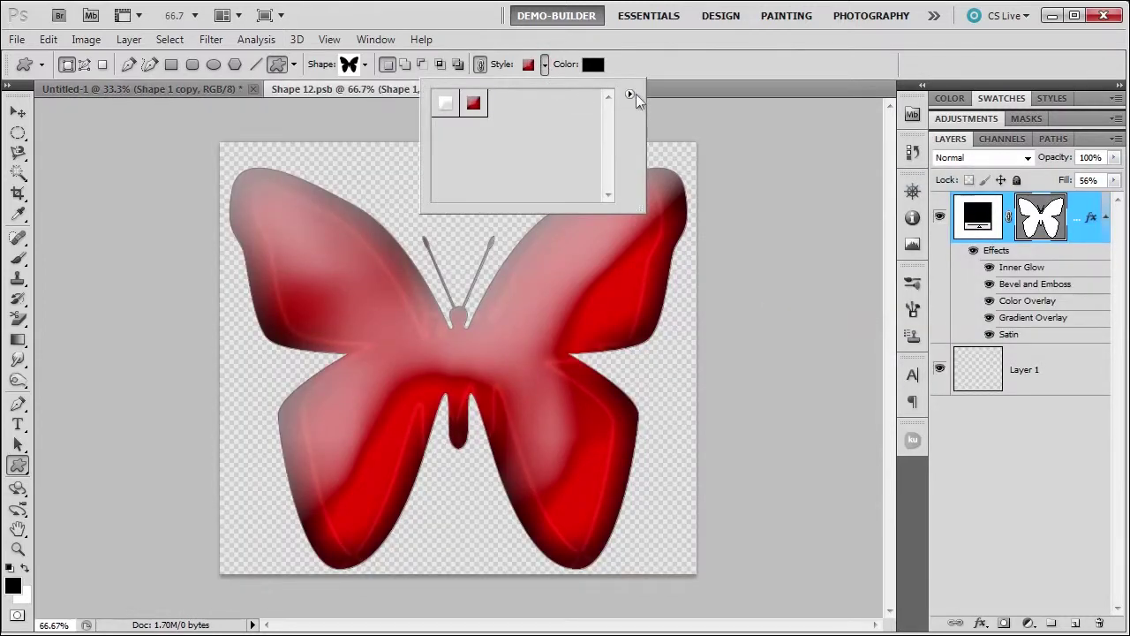
pyautogui.click(632, 93)
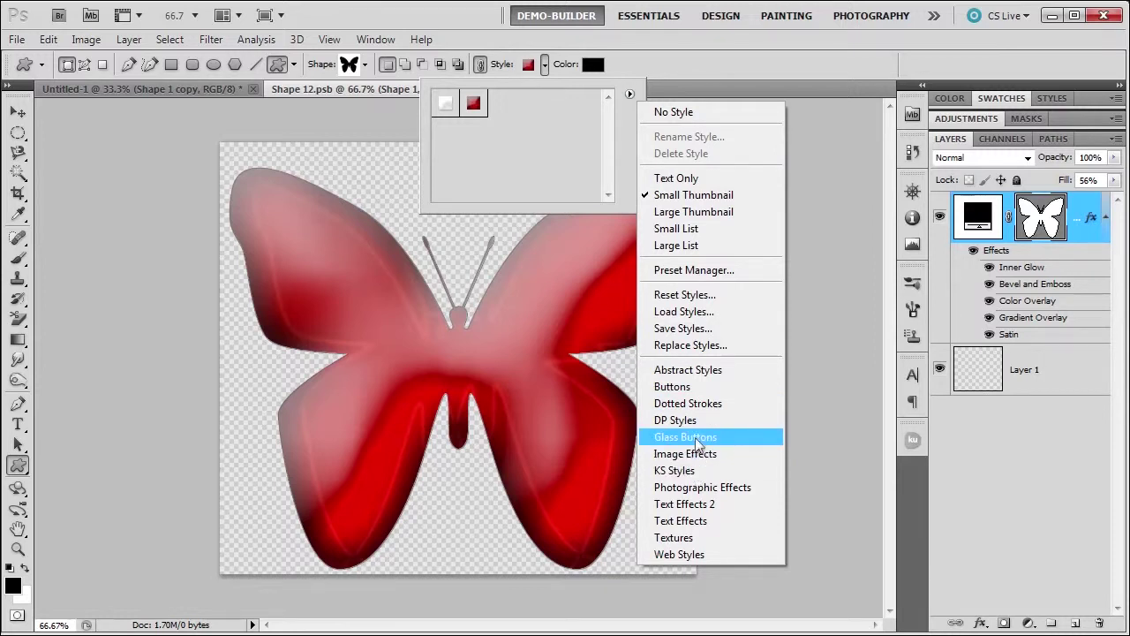
pyautogui.click(697, 504)
pyautogui.click(620, 259)
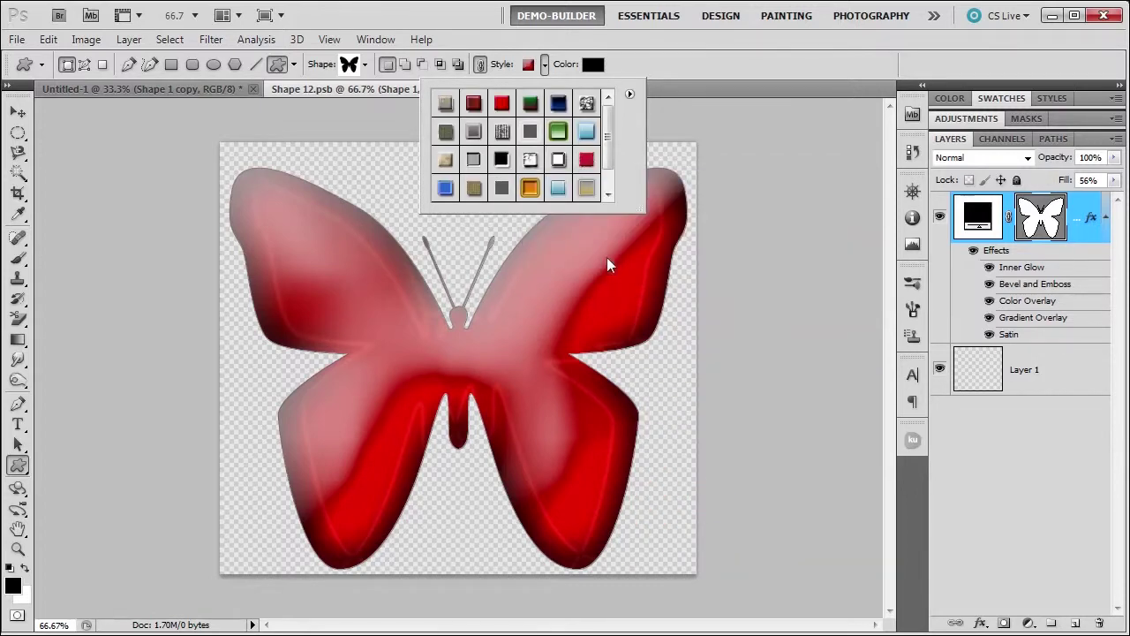
# - Try several Text Effects 2 styles on the butterfly and apply the dark brown gradient style
pyautogui.click(557, 131)
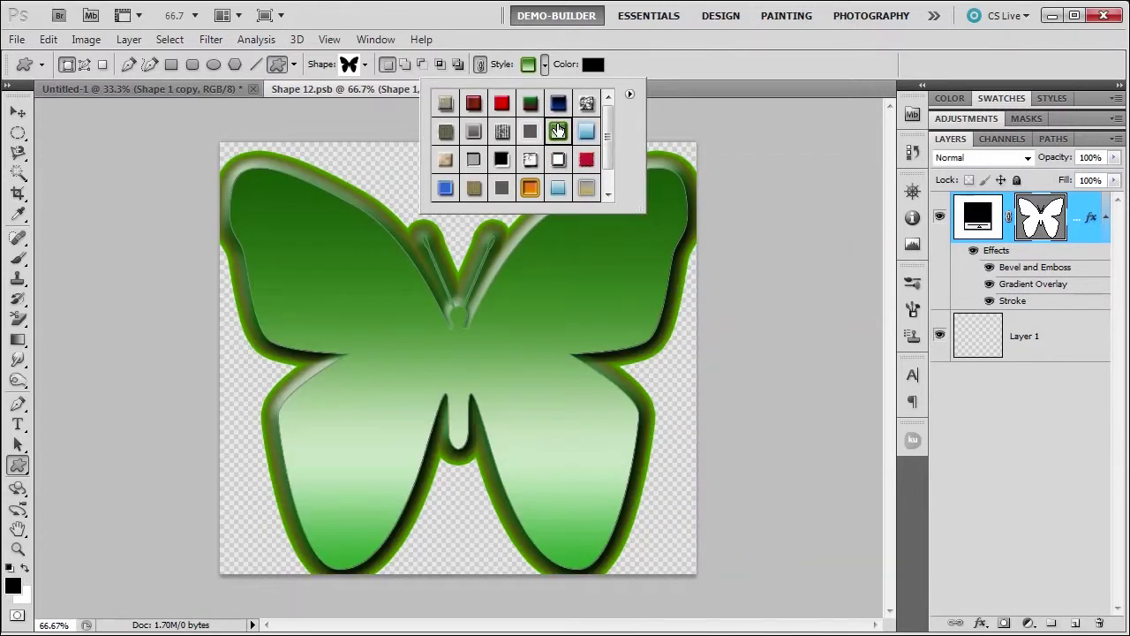
pyautogui.click(531, 189)
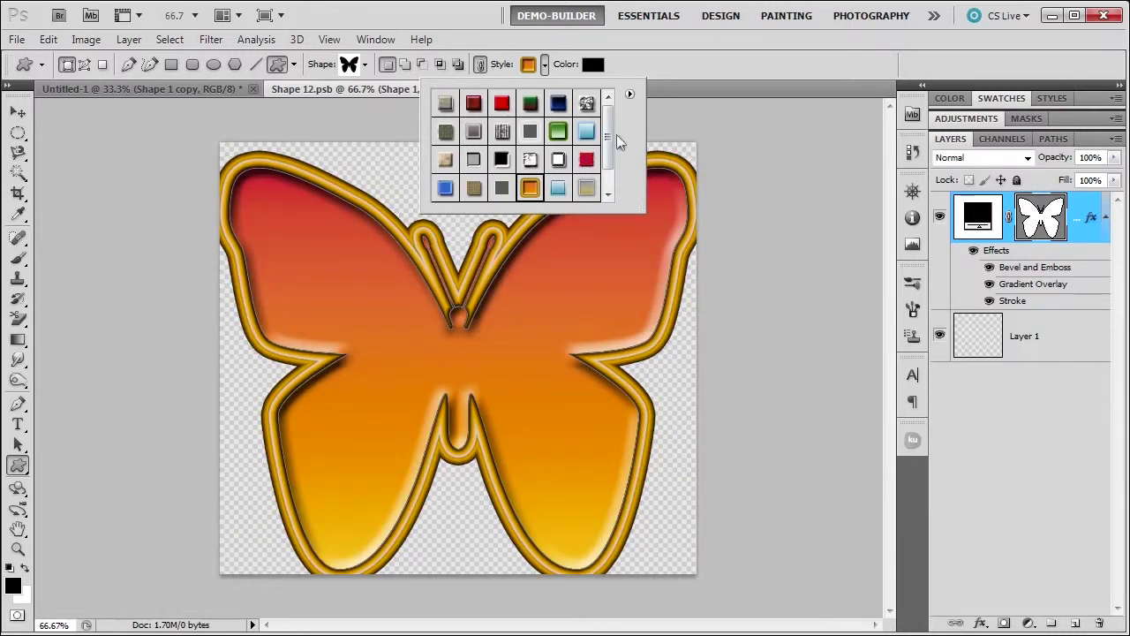
pyautogui.scroll(-1, 609, 132)
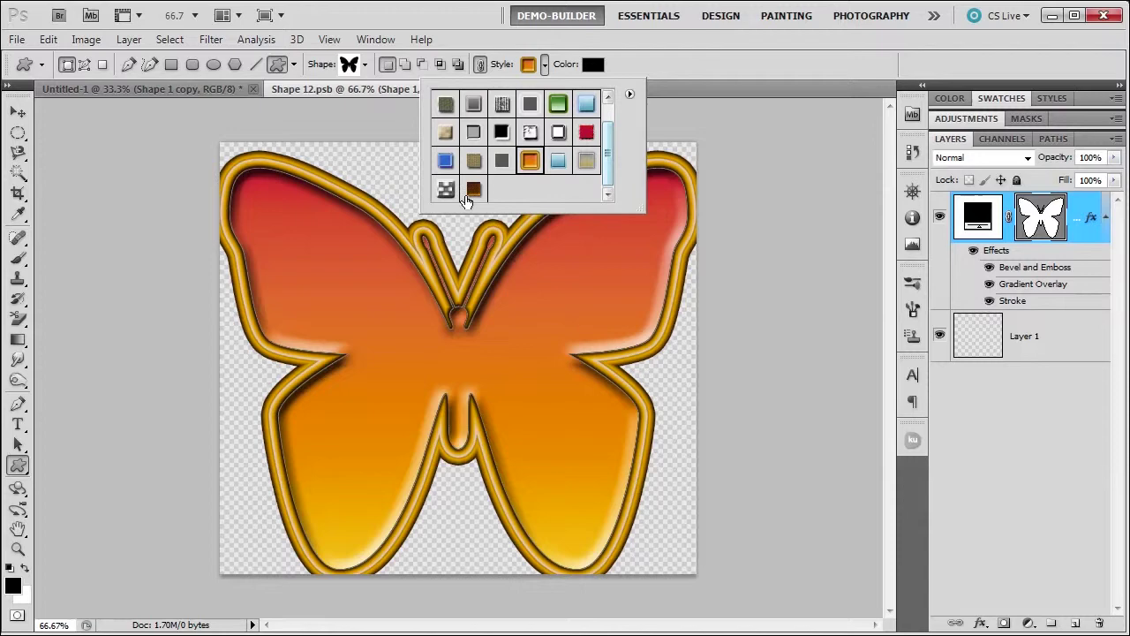
pyautogui.click(474, 191)
pyautogui.click(445, 161)
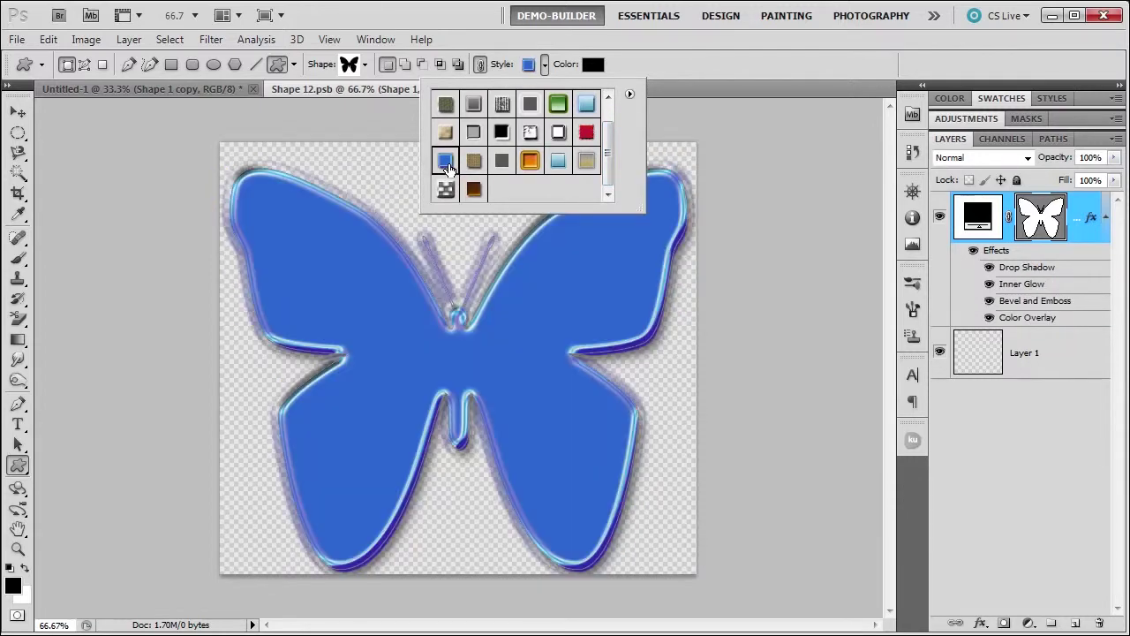
pyautogui.click(473, 189)
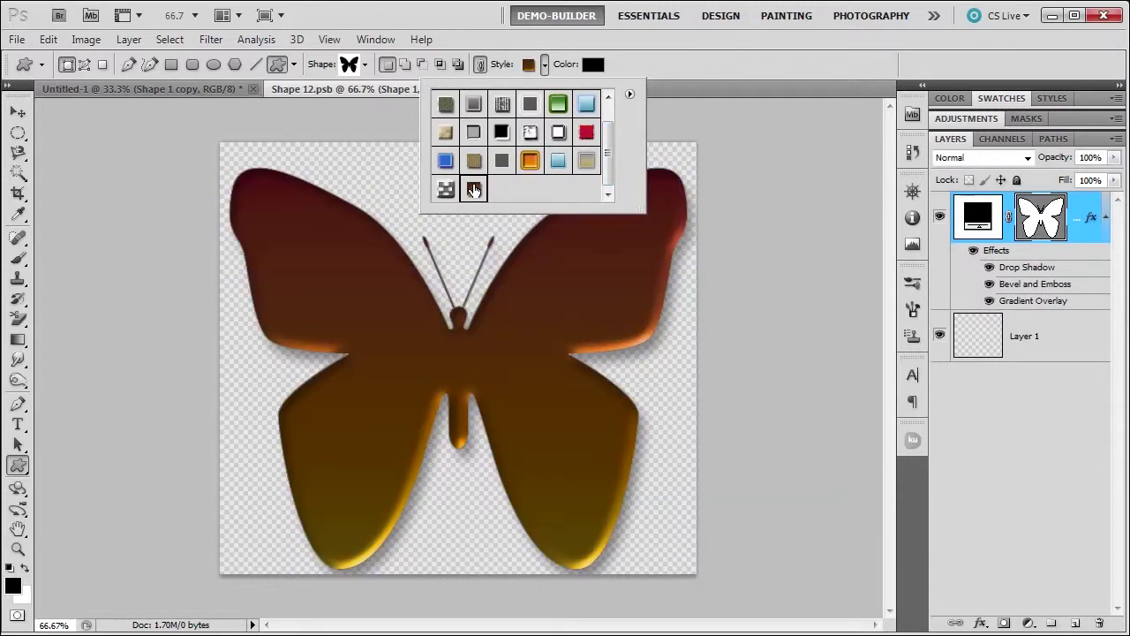
pyautogui.click(475, 104)
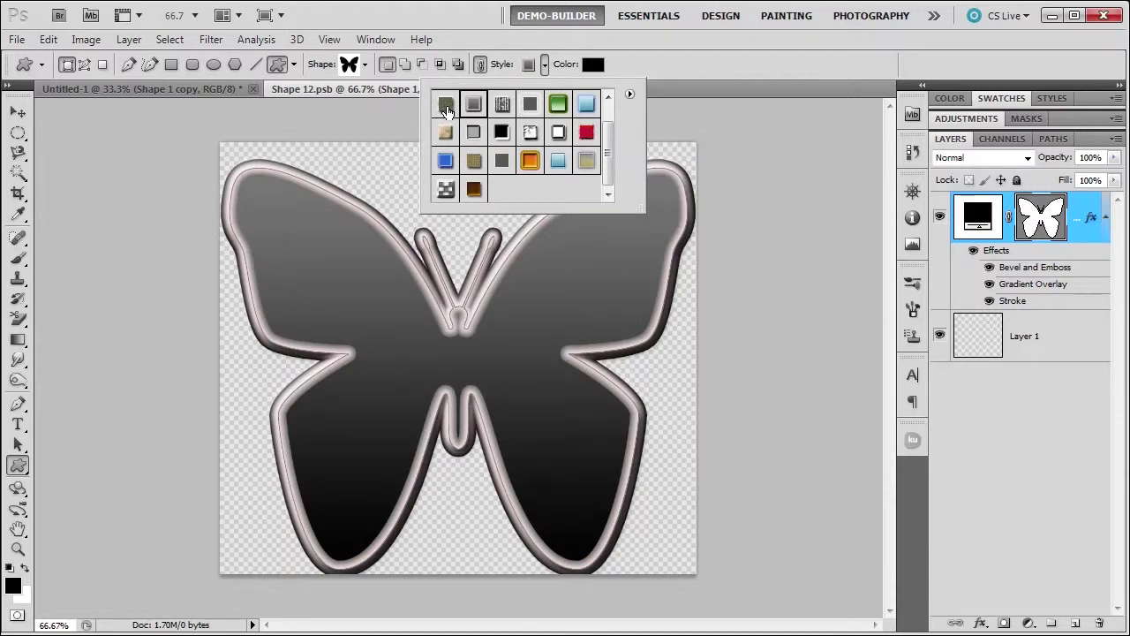
pyautogui.click(447, 108)
pyautogui.click(473, 189)
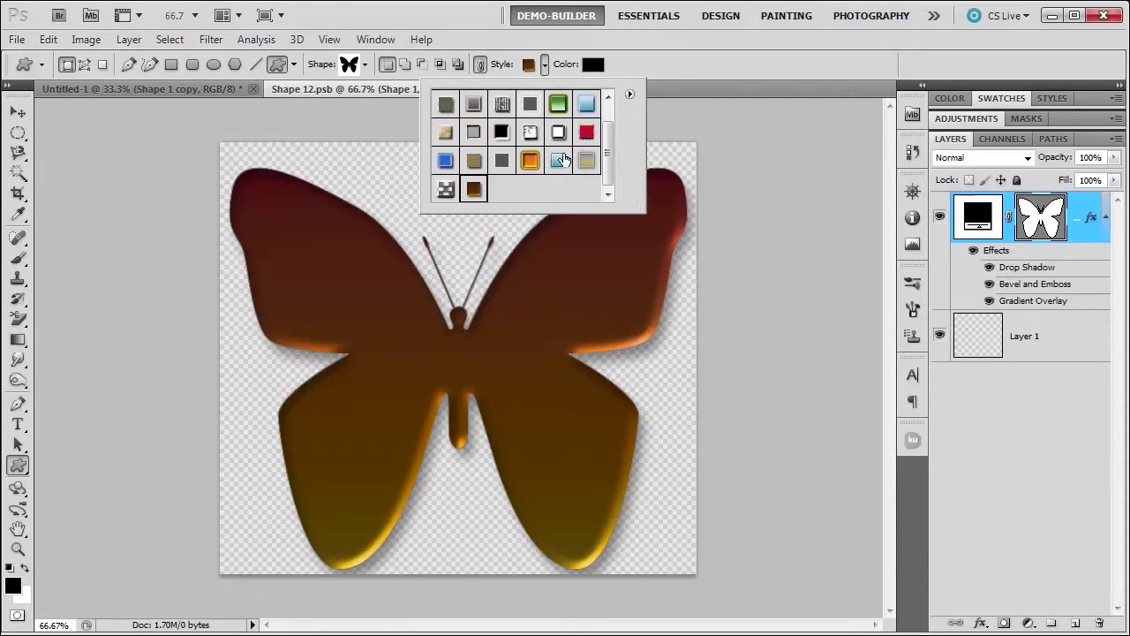
pyautogui.click(650, 64)
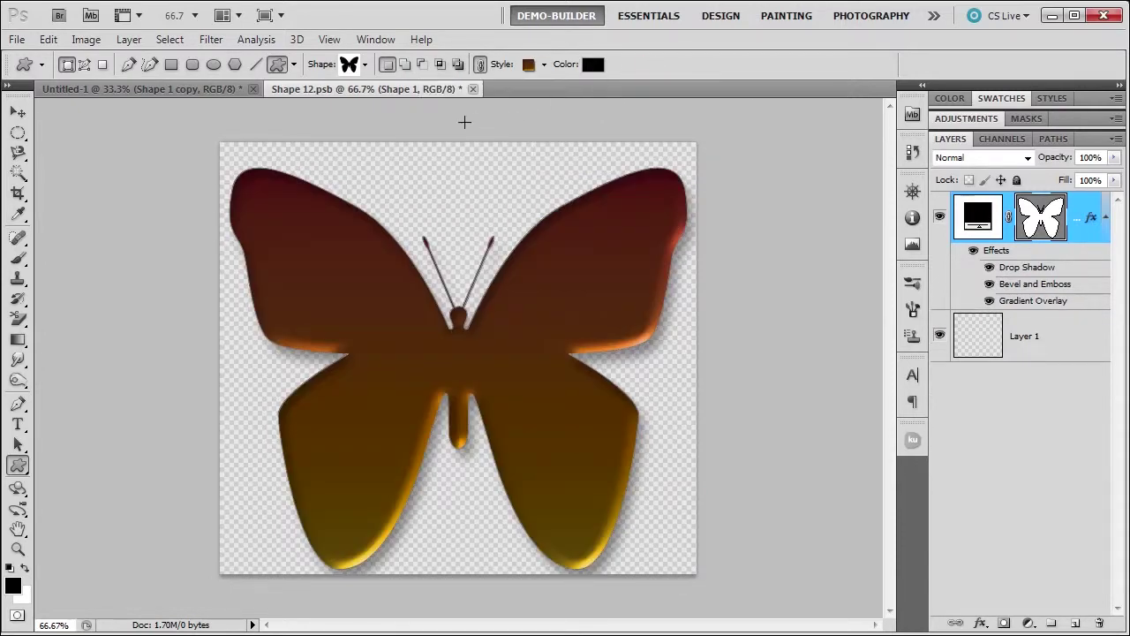
# - Save and close Shape 12.psb, then drag the brown butterfly to the right of the red one
pyautogui.click(473, 89)
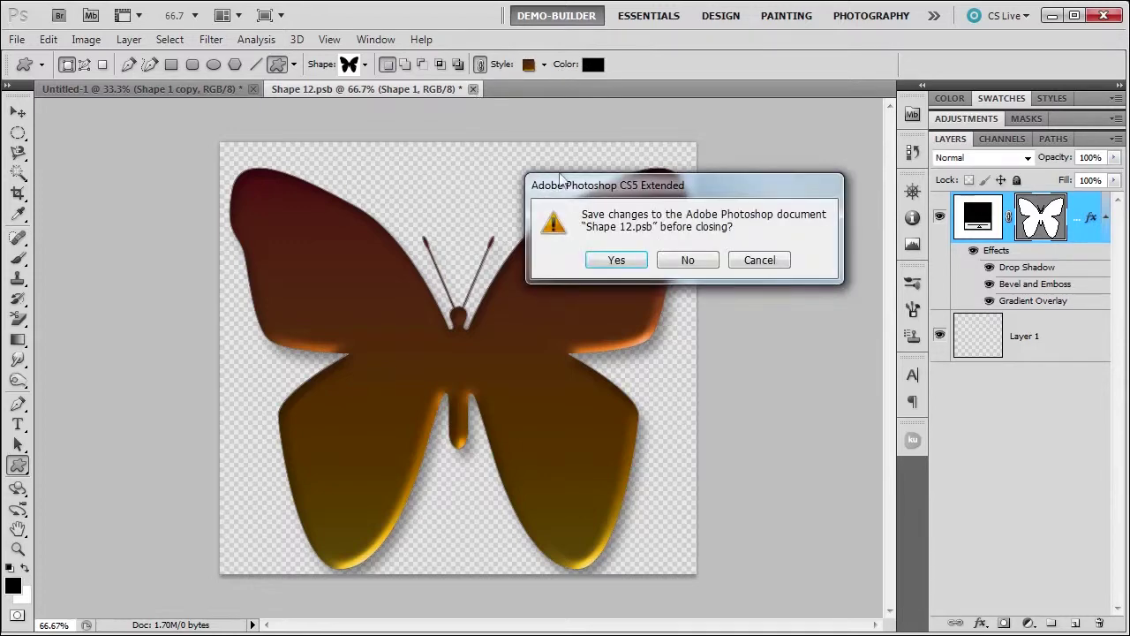
pyautogui.click(624, 265)
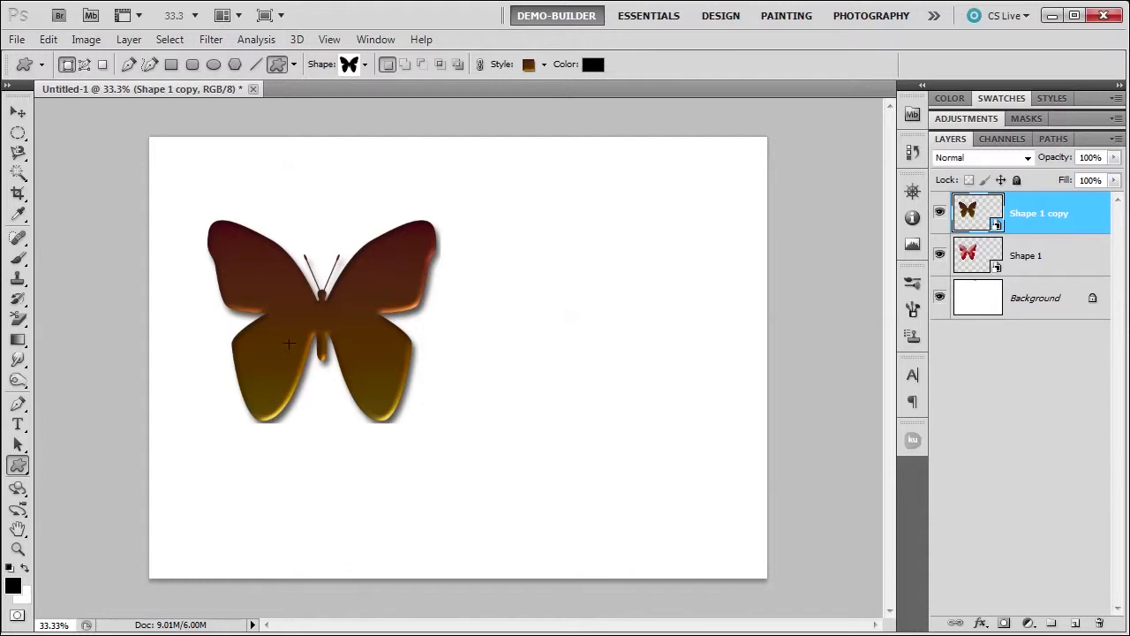
pyautogui.click(17, 112)
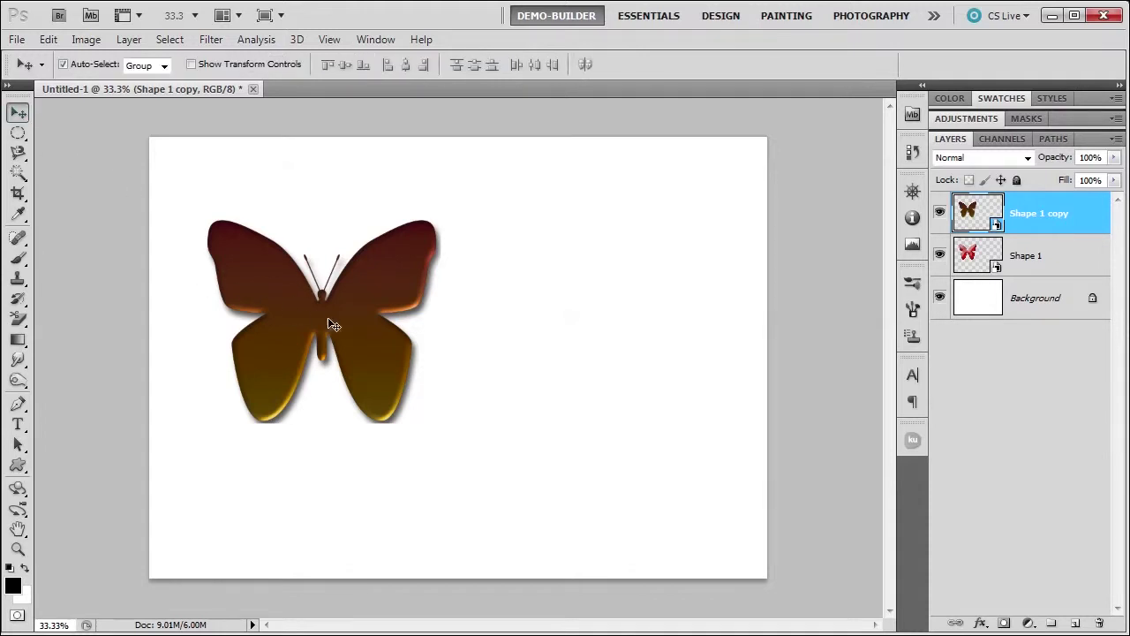
pyautogui.moveTo(350, 325); pyautogui.dragTo(617, 324)
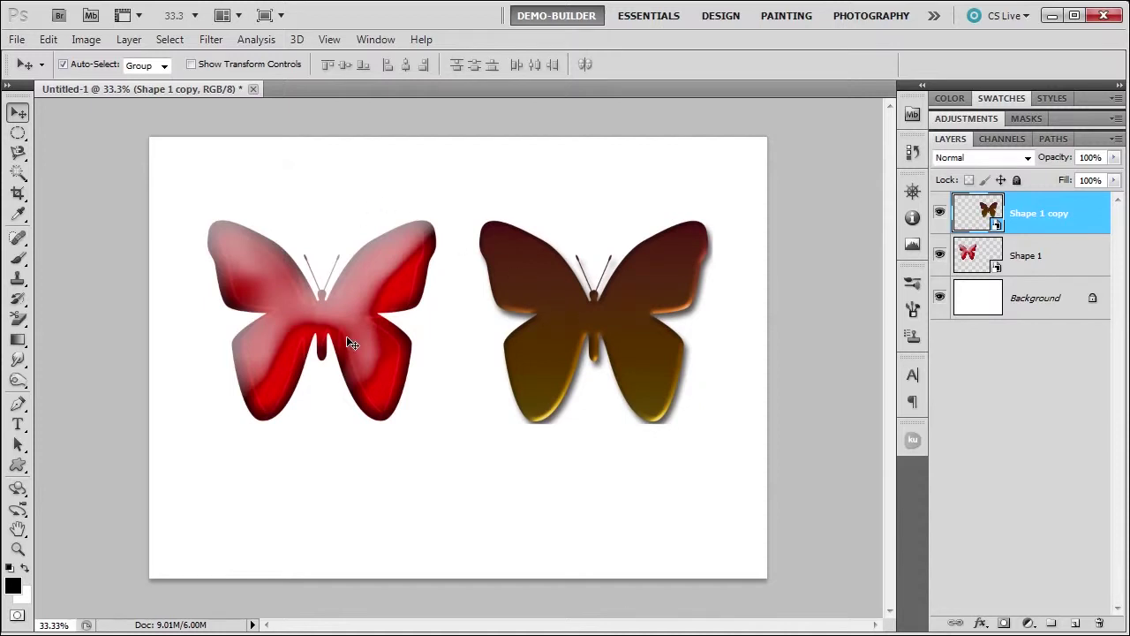
# - Open the Layer menu's Smart Objects options and close it without choosing anything
pyautogui.click(130, 41)
pyautogui.moveTo(221, 292)
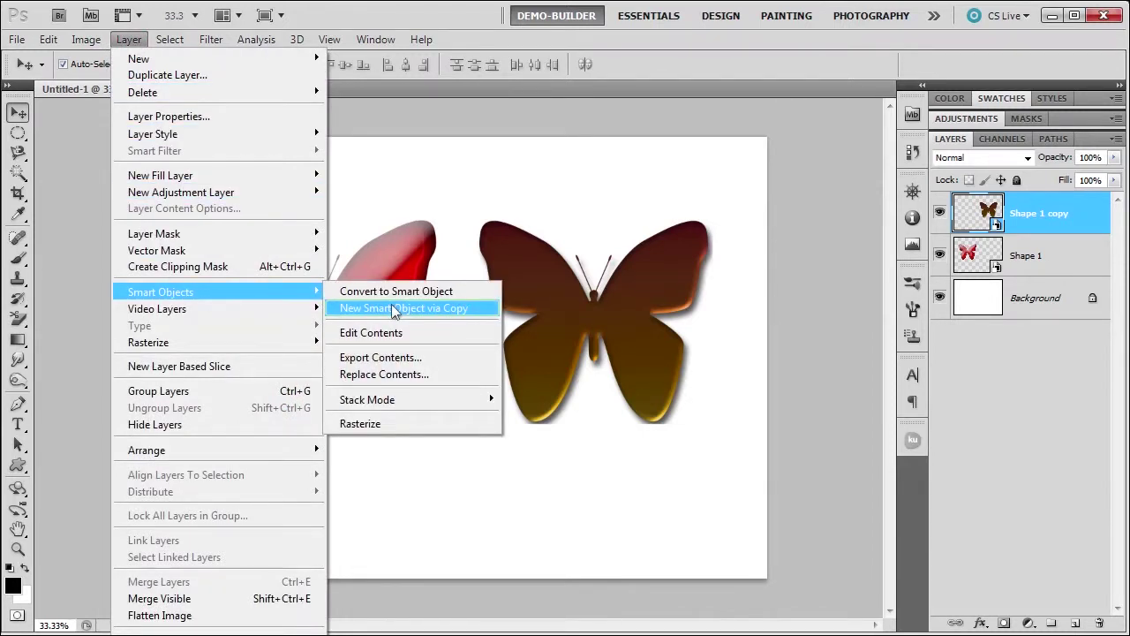
pyautogui.click(676, 138)
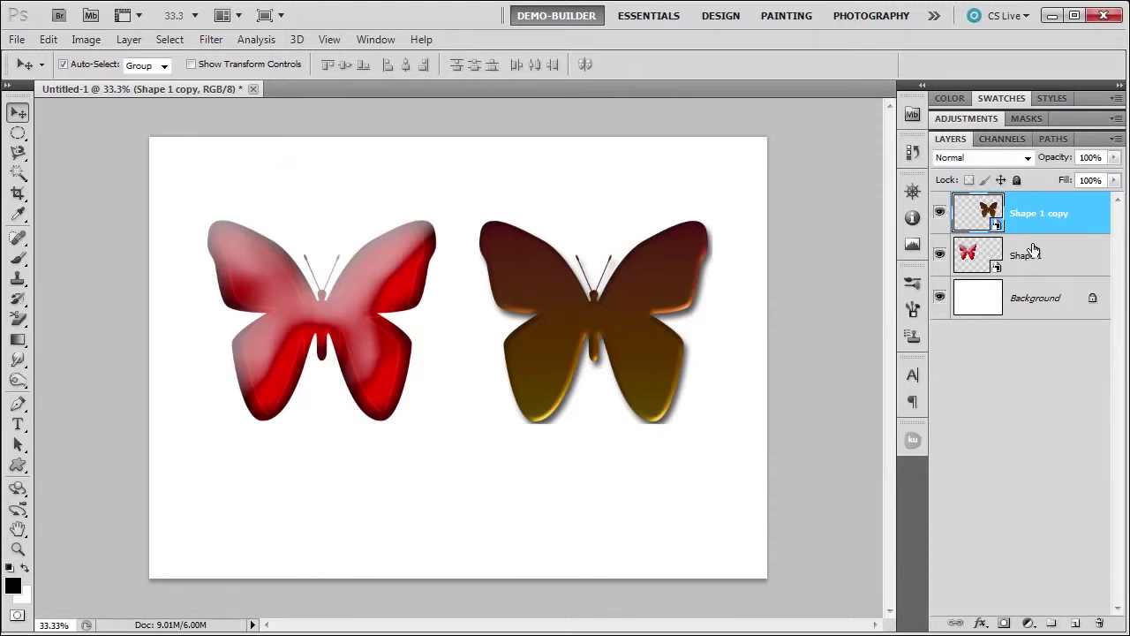
pyautogui.doubleClick(981, 257)
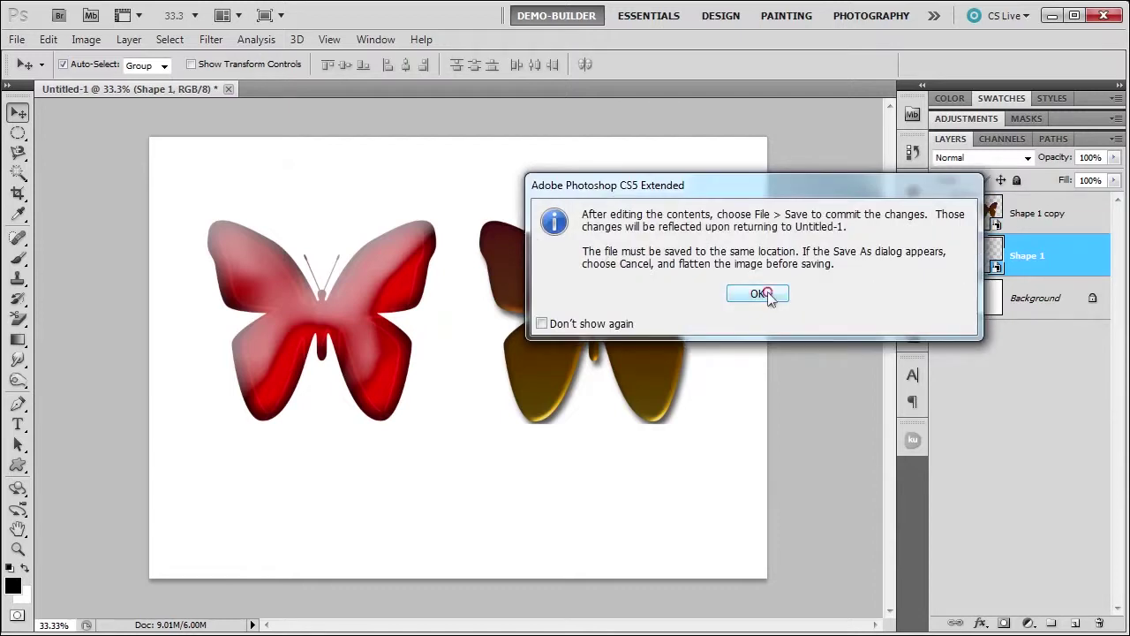
pyautogui.click(760, 294)
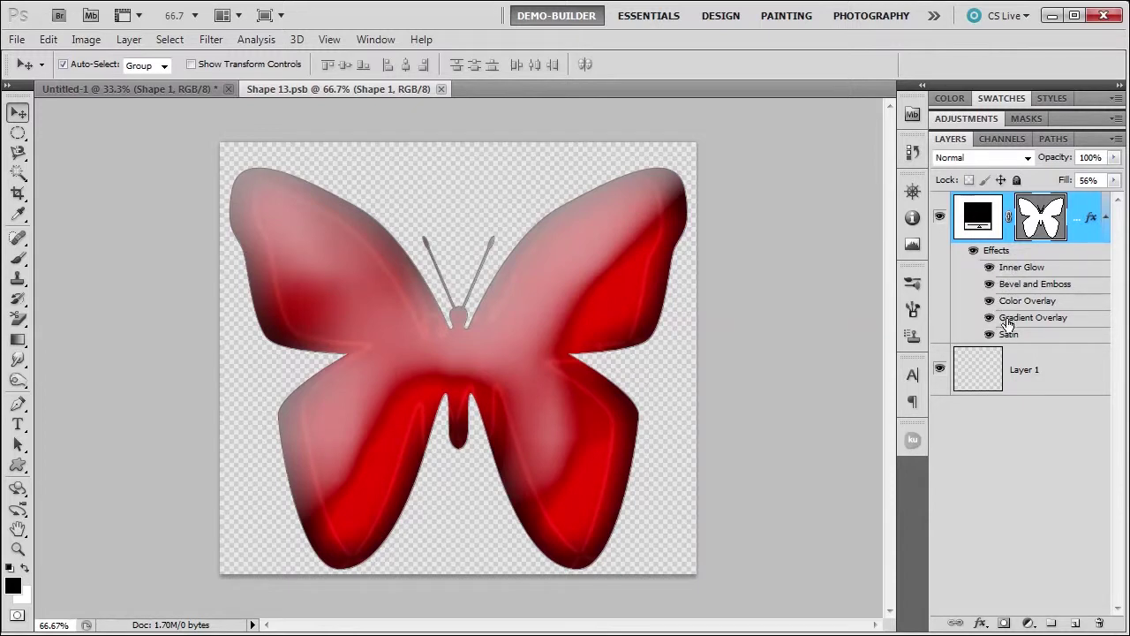
pyautogui.click(441, 89)
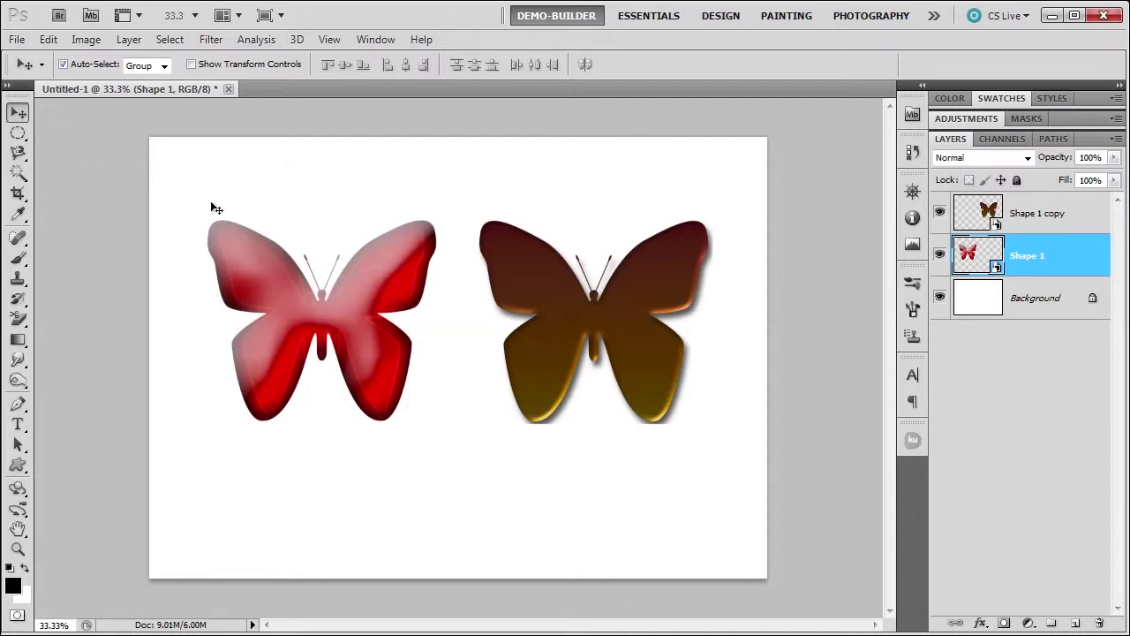
# - Place painting-fruit-bowl-peaches-Favim into the document as a smart object and commit it
pyautogui.click(17, 40)
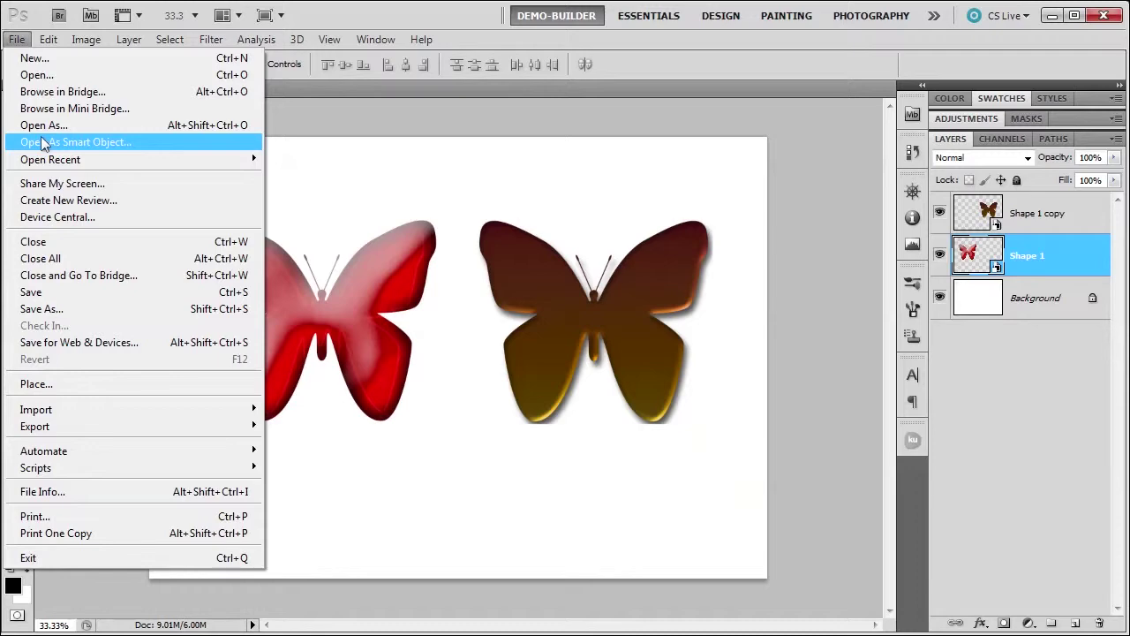
pyautogui.click(41, 390)
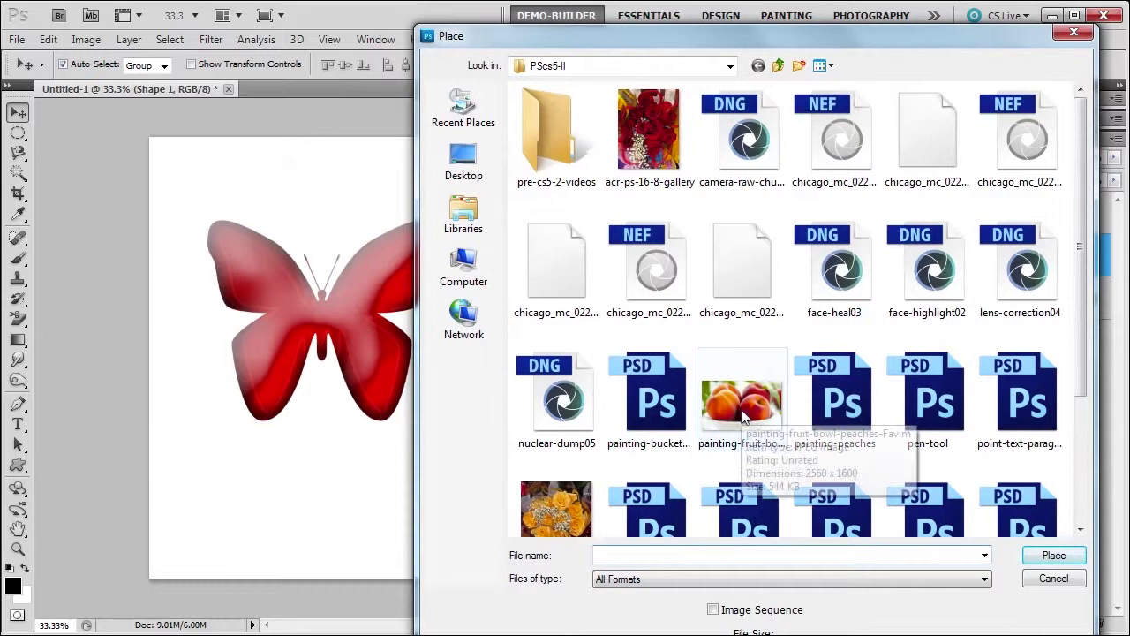
pyautogui.click(742, 411)
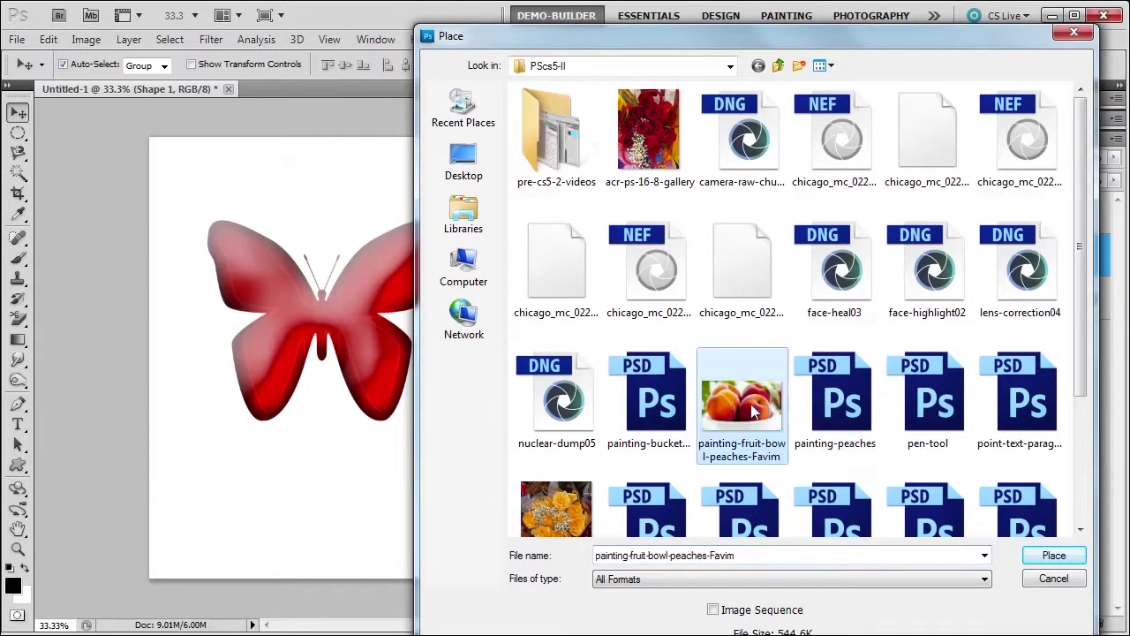
pyautogui.click(1052, 559)
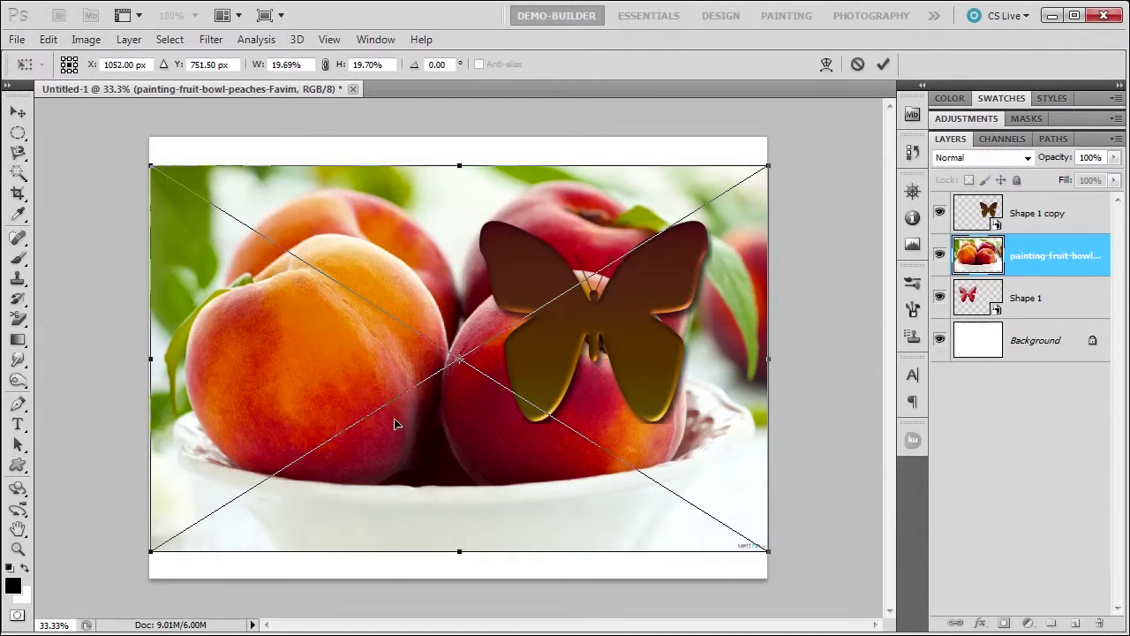
pyautogui.click(881, 64)
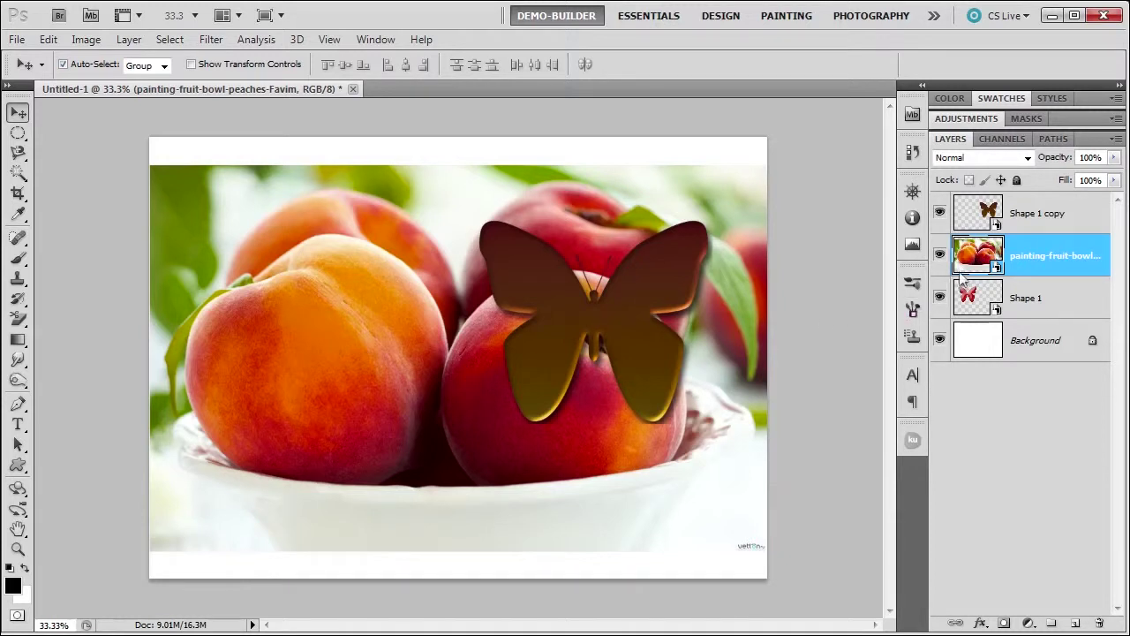
# - Turn off the Shape 1 copy layer's visibility, leaving the peaches photo filling the canvas
pyautogui.click(940, 213)
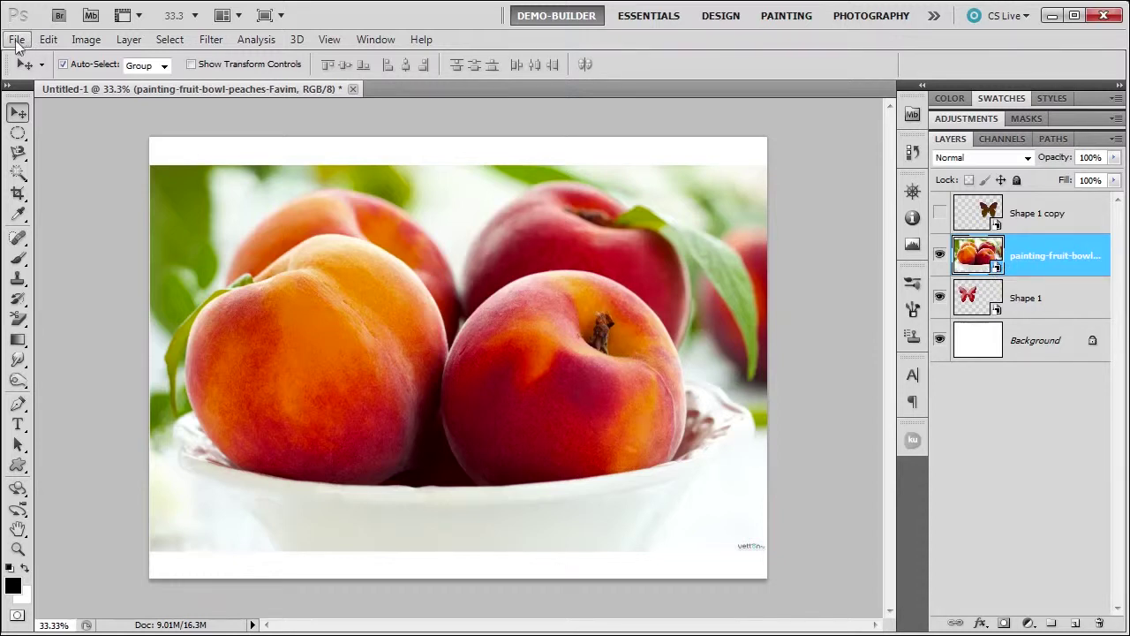
pyautogui.click(16, 41)
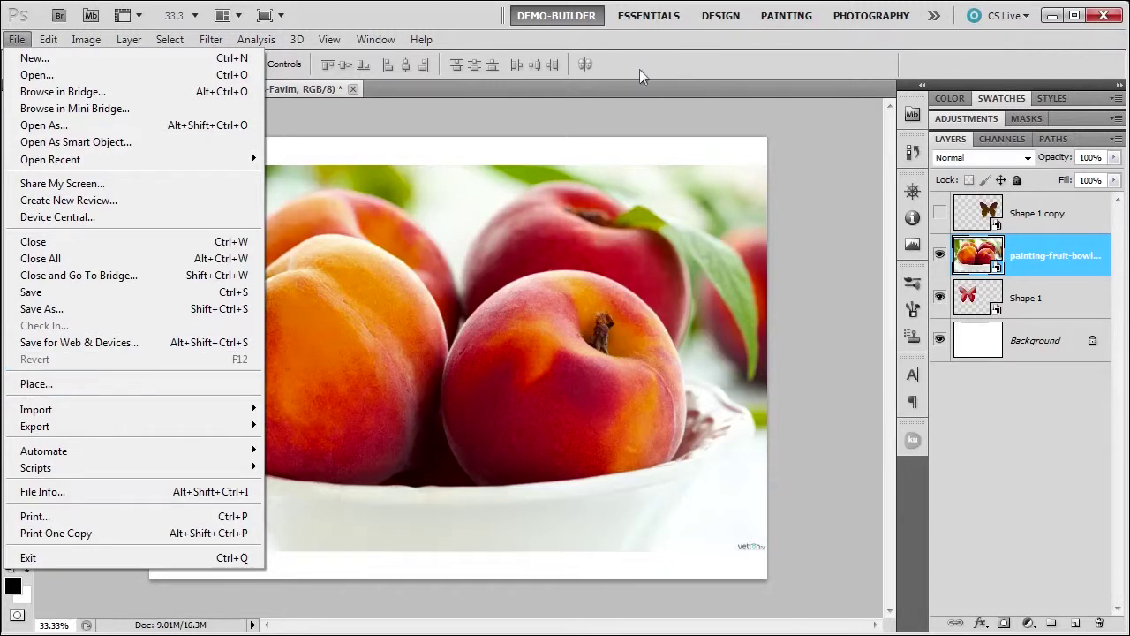
pyautogui.press('Escape')
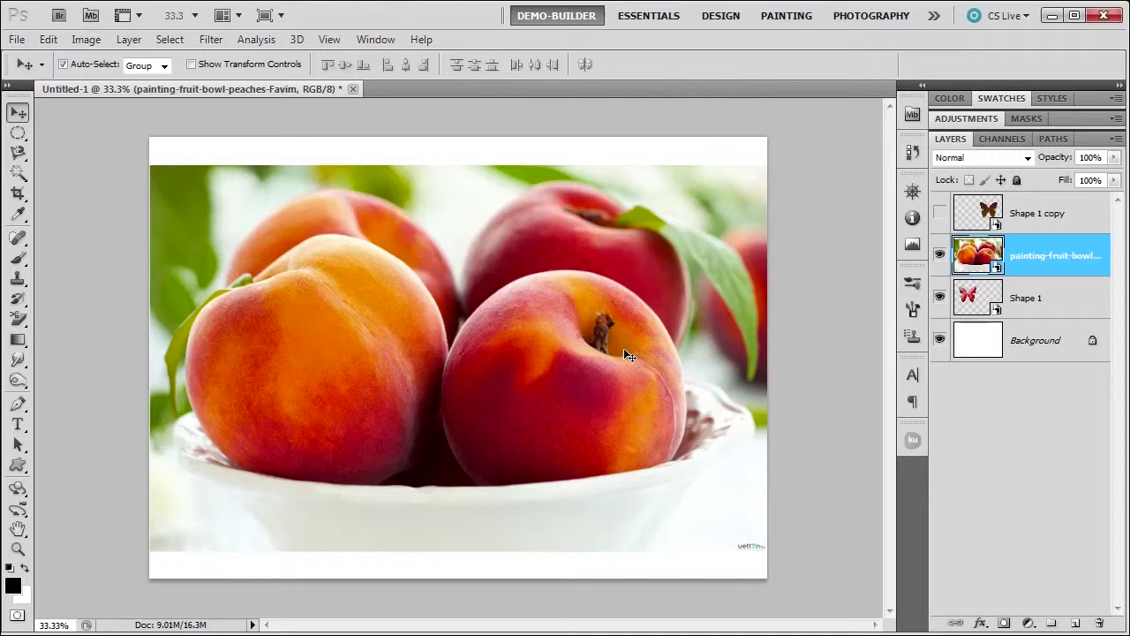